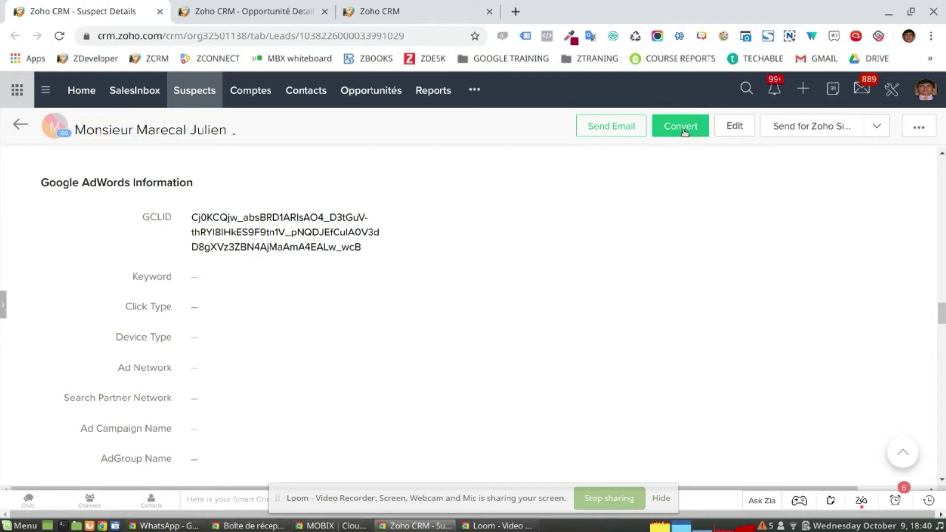
- Switch to the OPP4050 - PILORGET - TEST opportunity record's browser tab
{"action": "left_click", "coordinate": [254, 7]}
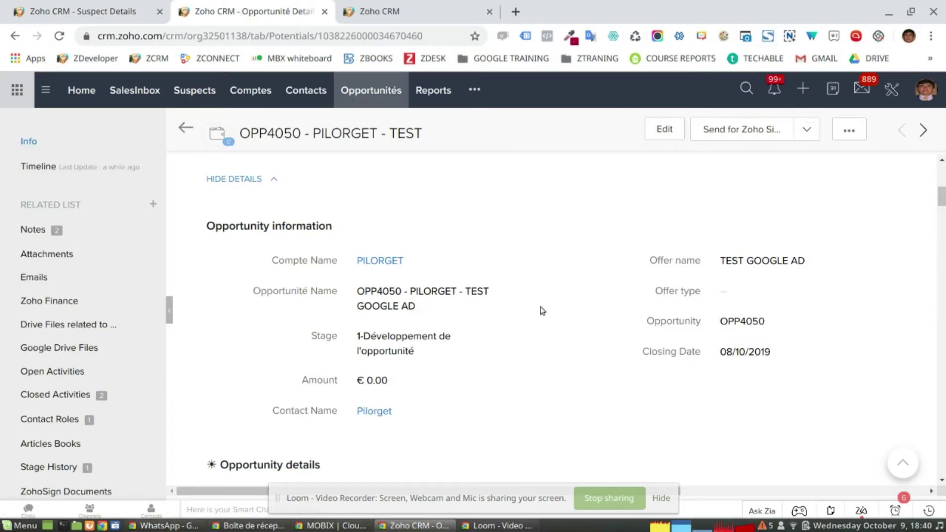
- Scroll through OPP4050's Google AdWords Information fields, then bring up the Google Ads account summary tab
{"action": "scroll", "coordinate": [542, 311], "scroll_direction": "down", "scroll_amount": 15}
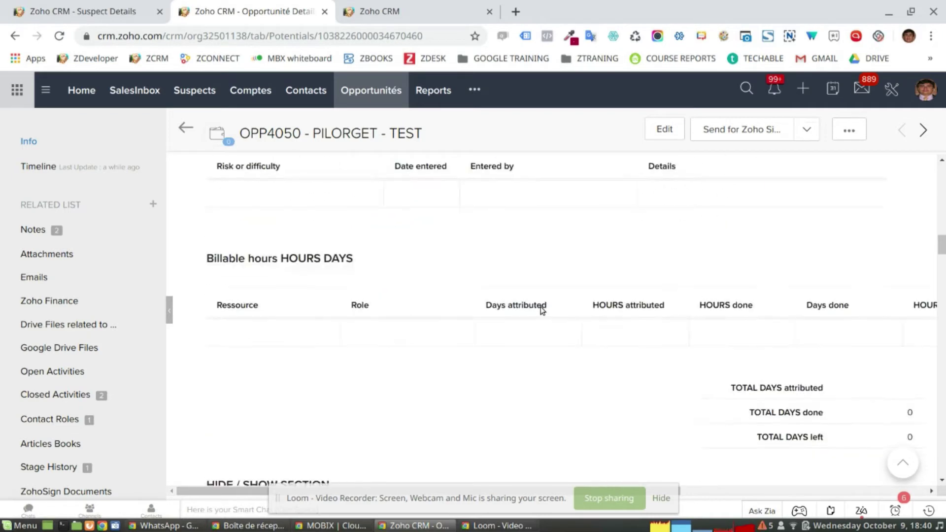
{"action": "scroll", "coordinate": [541, 310], "scroll_direction": "down", "scroll_amount": 15}
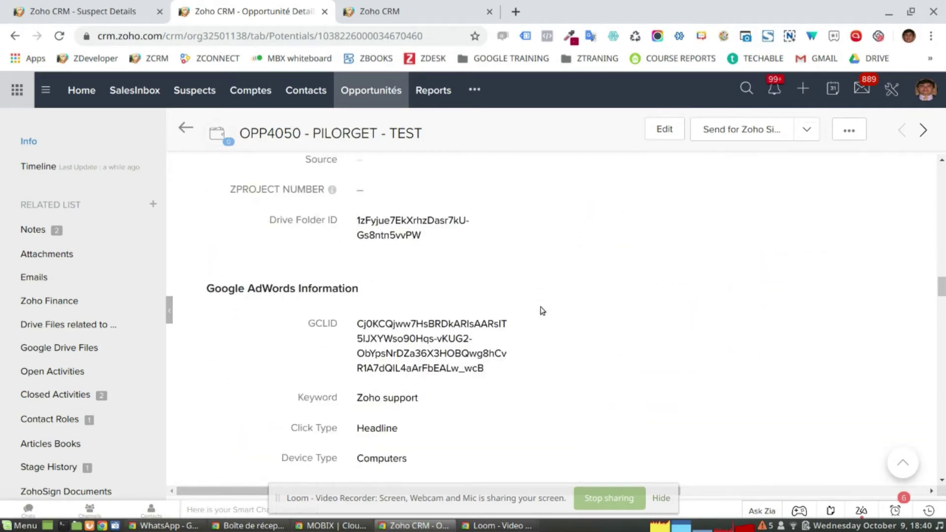
{"action": "scroll", "coordinate": [542, 310], "scroll_direction": "down", "scroll_amount": 4}
{"action": "scroll", "coordinate": [542, 311], "scroll_direction": "up", "scroll_amount": 2}
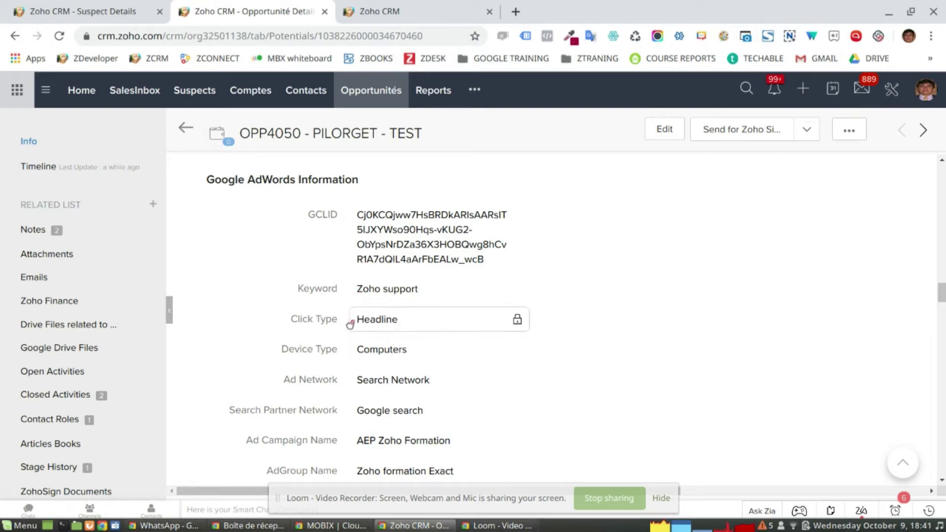
{"action": "scroll", "coordinate": [425, 326], "scroll_direction": "down", "scroll_amount": 1}
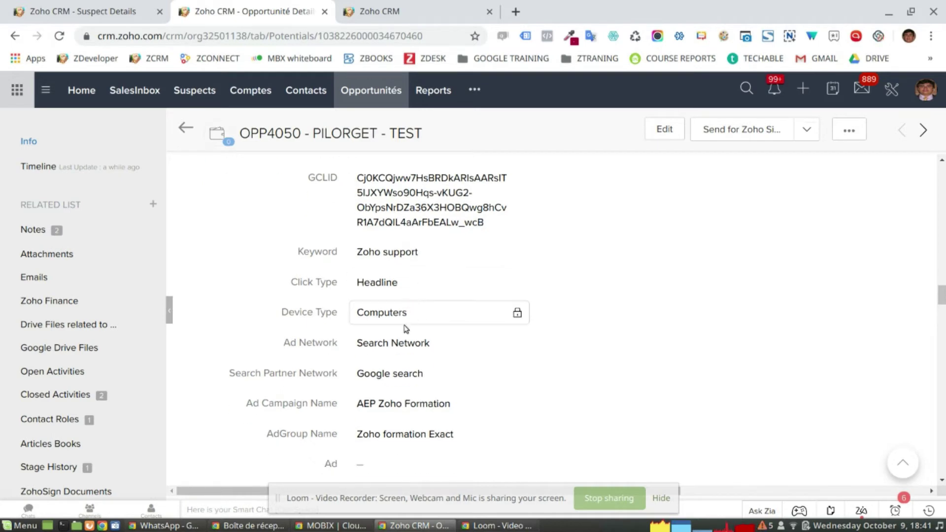
{"action": "scroll", "coordinate": [422, 333], "scroll_direction": "down", "scroll_amount": 1}
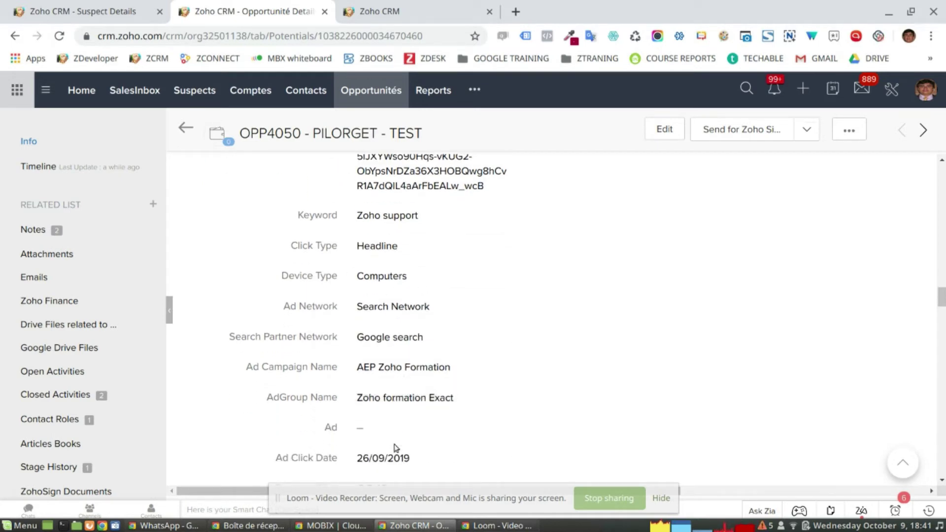
{"action": "scroll", "coordinate": [399, 440], "scroll_direction": "down", "scroll_amount": 3}
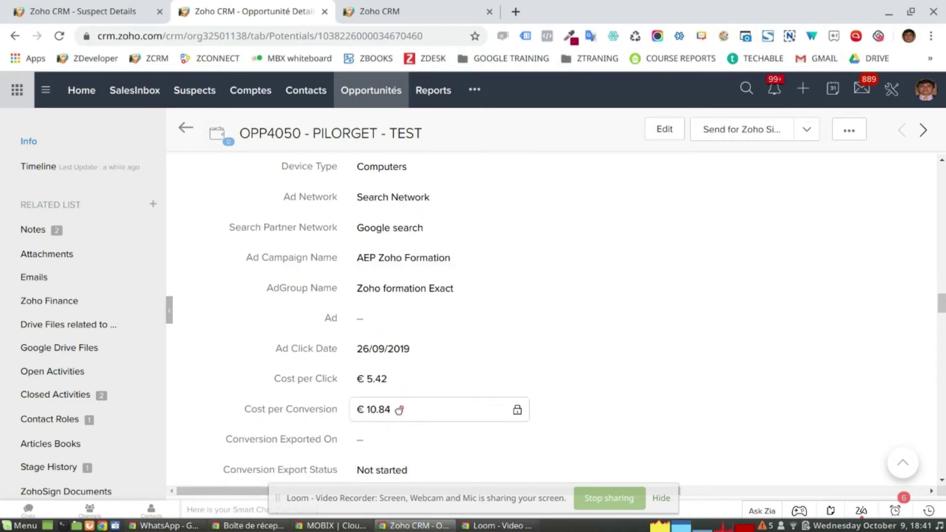
{"action": "scroll", "coordinate": [428, 382], "scroll_direction": "down", "scroll_amount": 2}
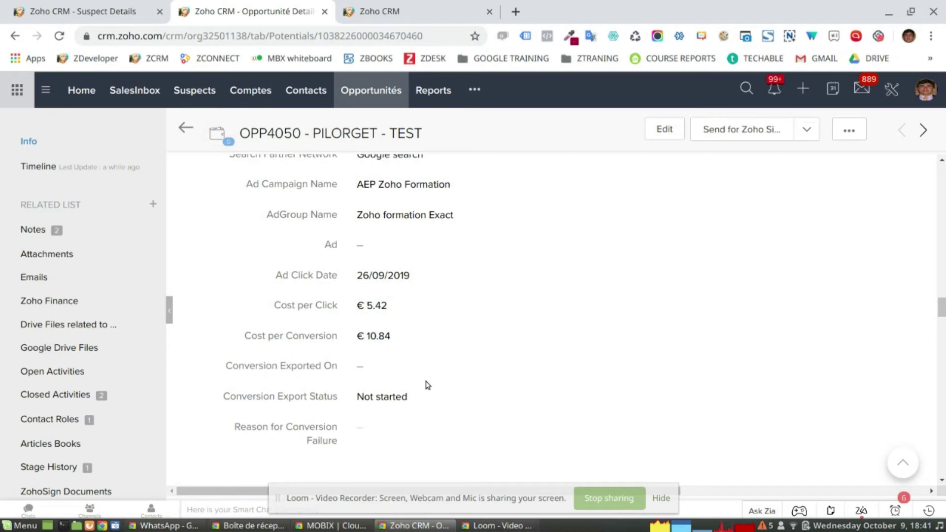
{"action": "scroll", "coordinate": [427, 382], "scroll_direction": "up", "scroll_amount": 5}
{"action": "scroll", "coordinate": [427, 384], "scroll_direction": "up", "scroll_amount": 2}
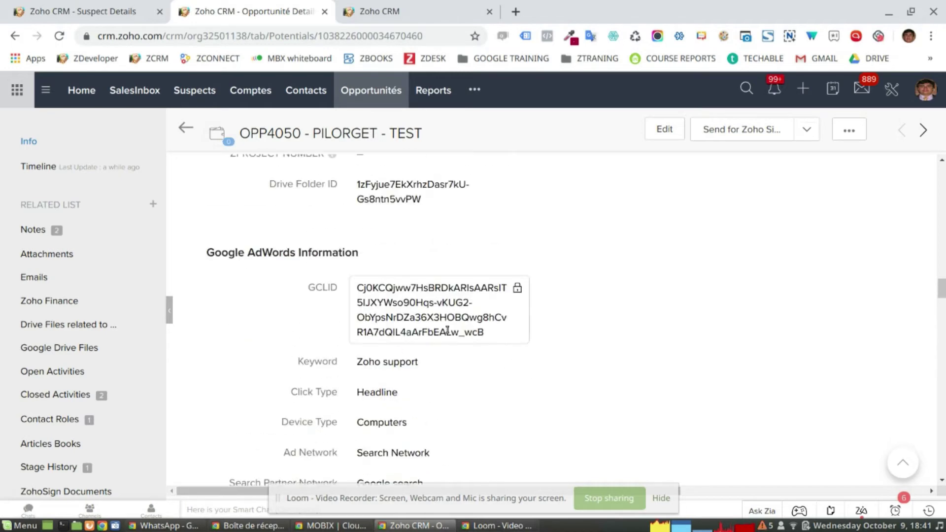
{"action": "scroll", "coordinate": [395, 335], "scroll_direction": "up", "scroll_amount": 1}
{"action": "scroll", "coordinate": [695, 326], "scroll_direction": "down", "scroll_amount": 2}
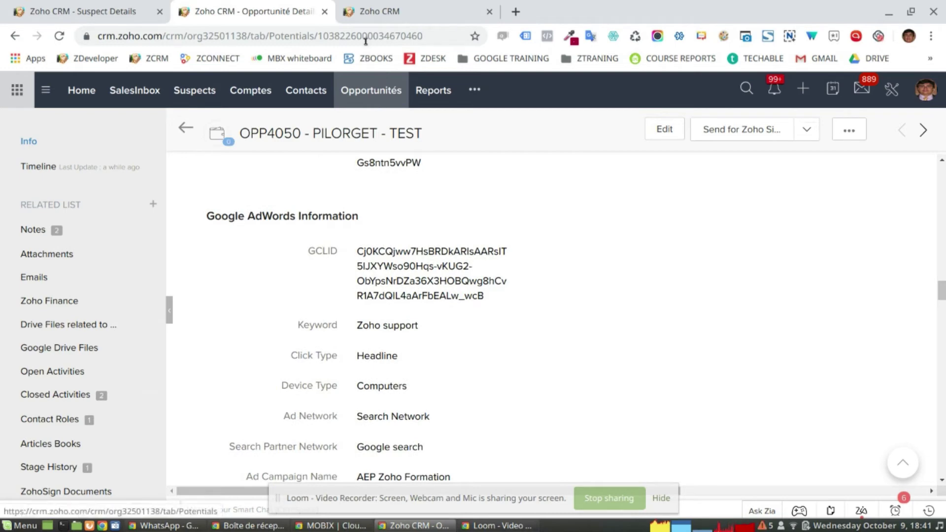
{"action": "left_click_drag", "start_coordinate": [941, 296], "coordinate": [942, 193]}
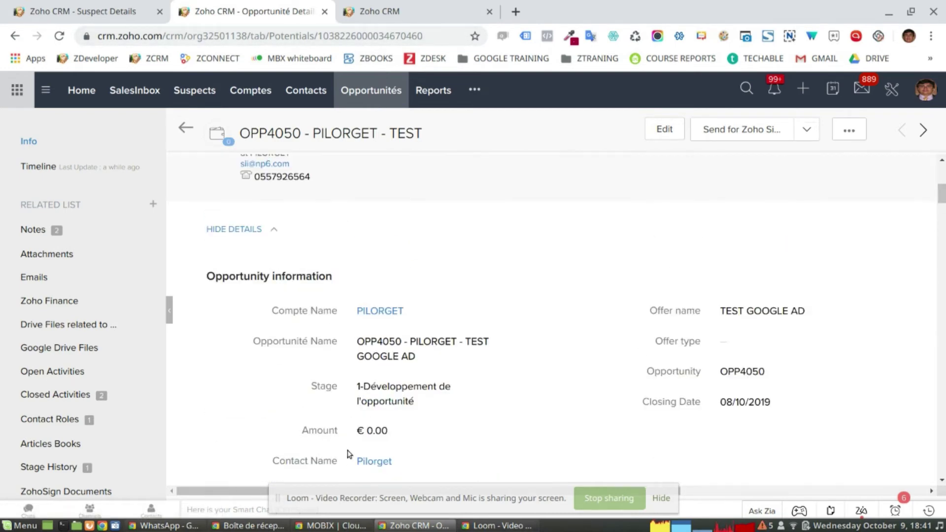
{"action": "scroll", "coordinate": [375, 429], "scroll_direction": "down", "scroll_amount": 3}
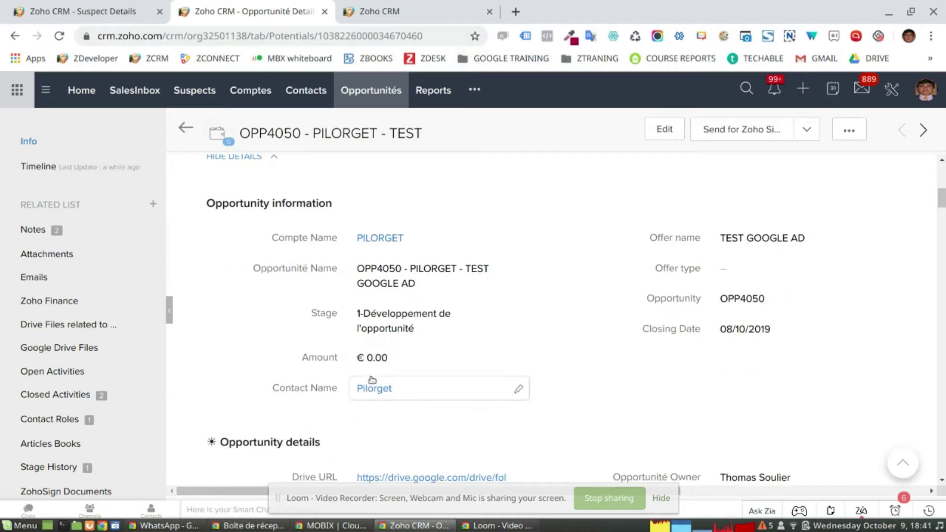
{"action": "left_click", "coordinate": [389, 11]}
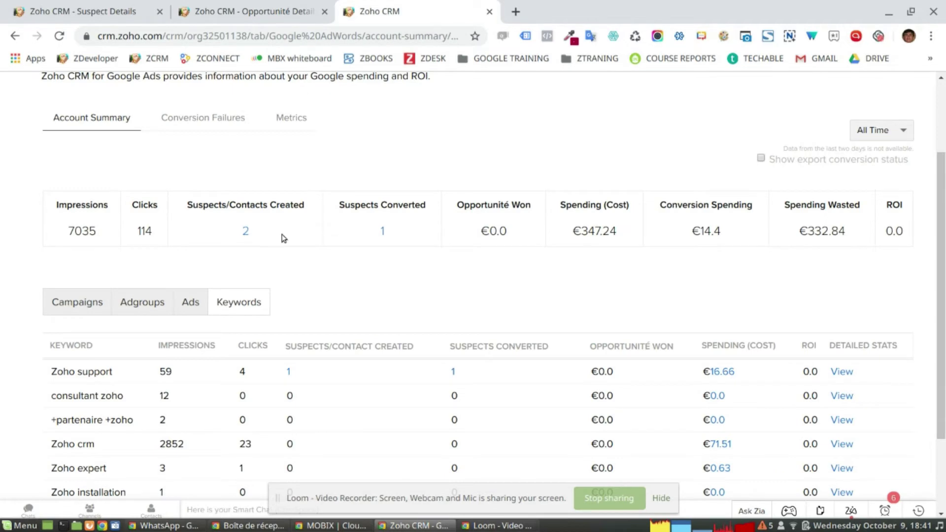
{"action": "scroll", "coordinate": [281, 238], "scroll_direction": "up", "scroll_amount": 2}
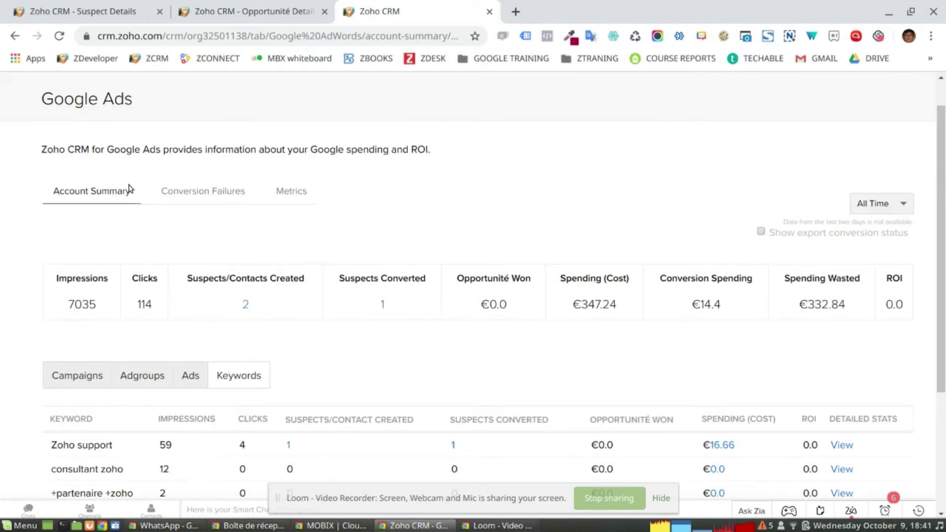
{"action": "scroll", "coordinate": [129, 189], "scroll_direction": "up", "scroll_amount": 1}
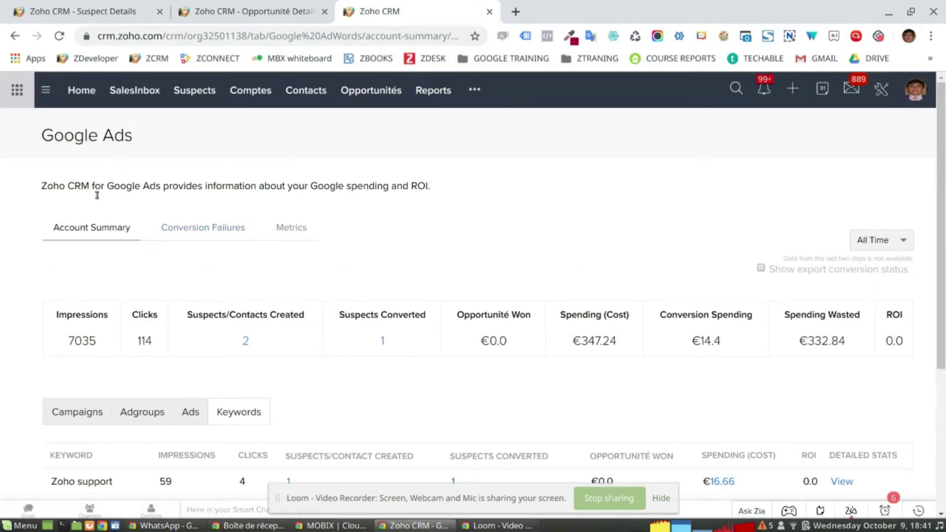
{"action": "scroll", "coordinate": [94, 187], "scroll_direction": "down", "scroll_amount": 2}
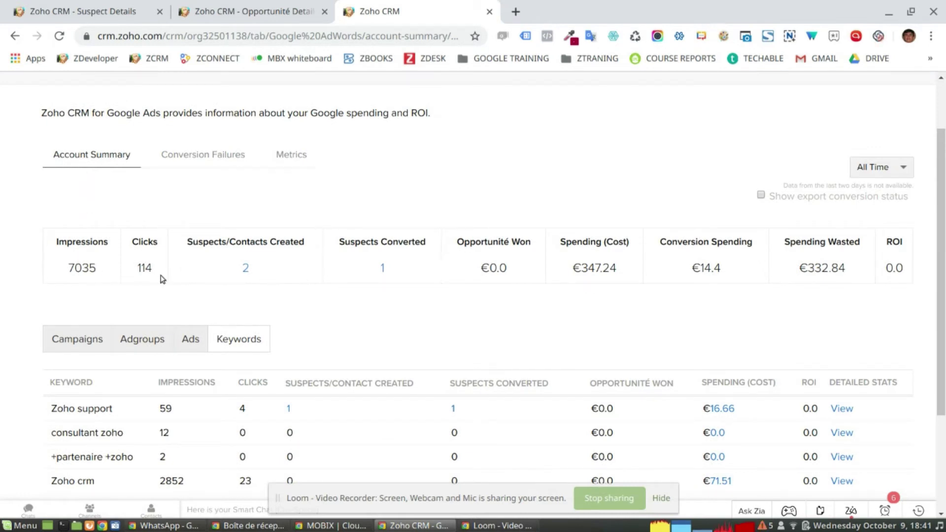
{"action": "scroll", "coordinate": [198, 281], "scroll_direction": "down", "scroll_amount": 3}
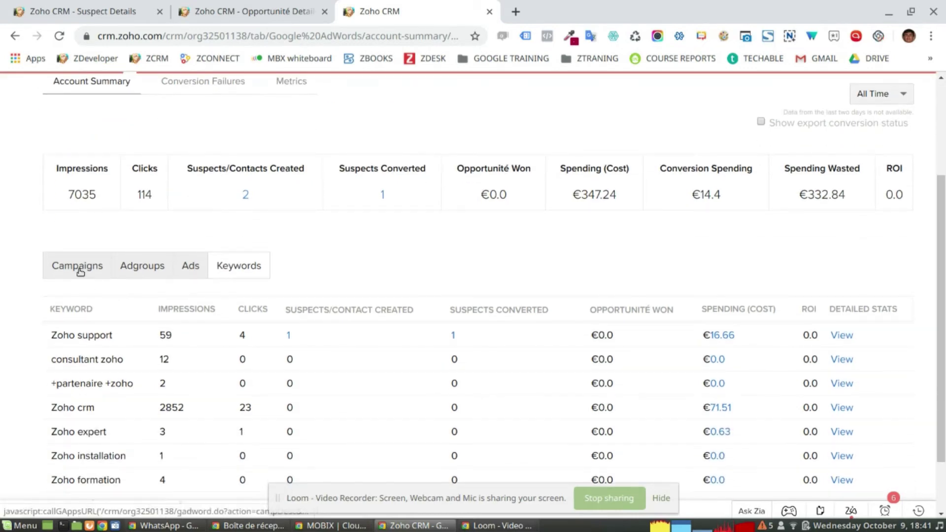
{"action": "left_click", "coordinate": [79, 269]}
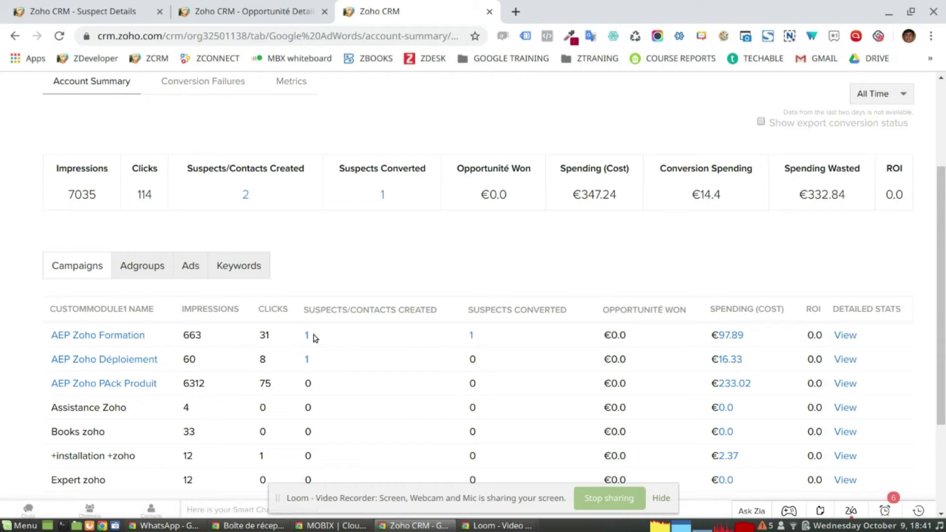
- Break the stats down by ad group, then by ad (Zoho Recruit Exact / Exp leads, 60 impressions)
{"action": "left_click", "coordinate": [140, 266]}
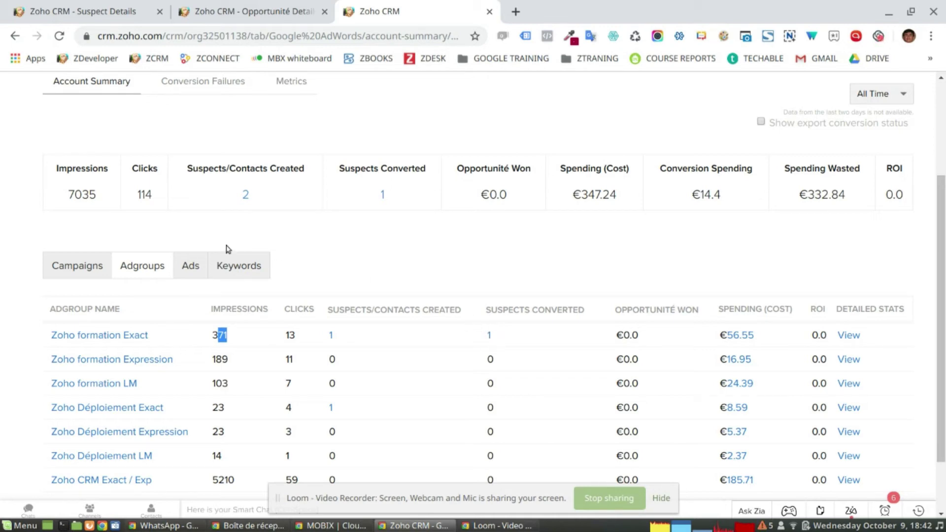
{"action": "left_click", "coordinate": [192, 268]}
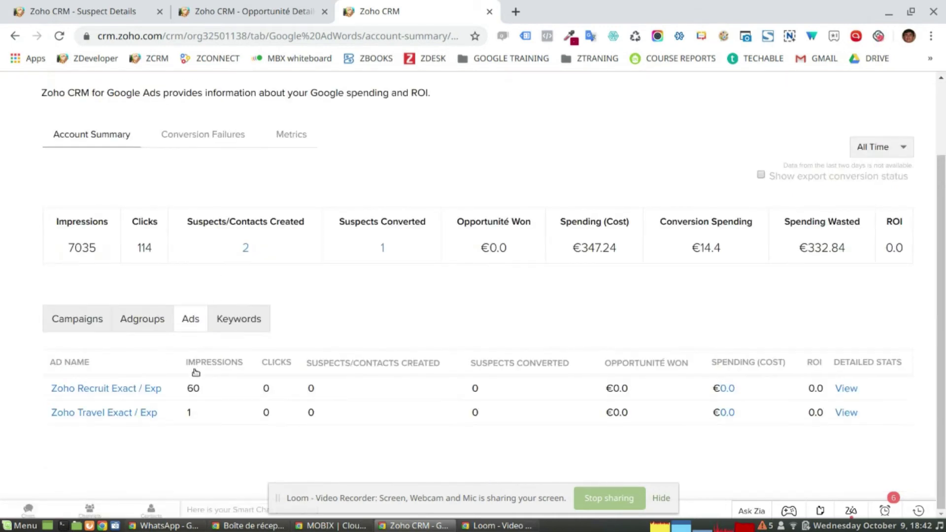
- In Keywords, highlight Zoho support and its €0.0 opportunity-won value, then return to OPP4050
{"action": "left_click", "coordinate": [239, 319]}
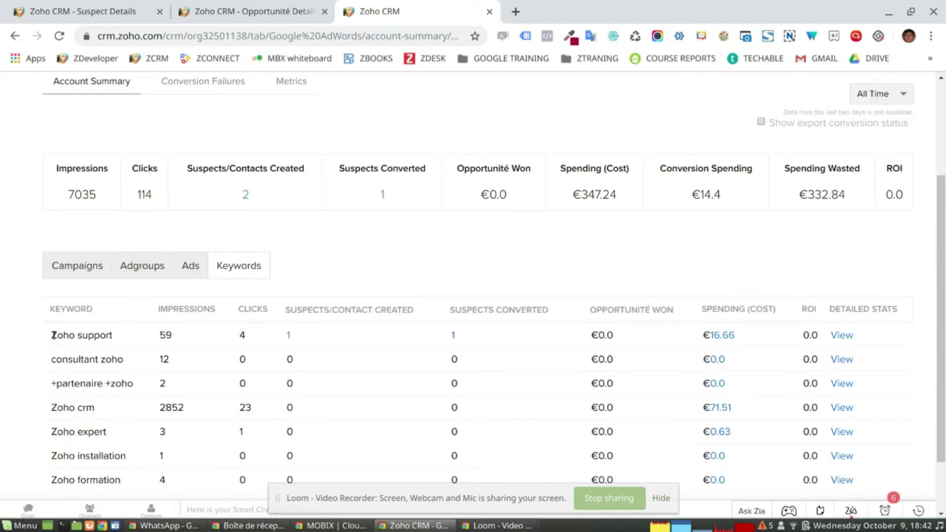
{"action": "left_click_drag", "start_coordinate": [51, 335], "coordinate": [113, 340]}
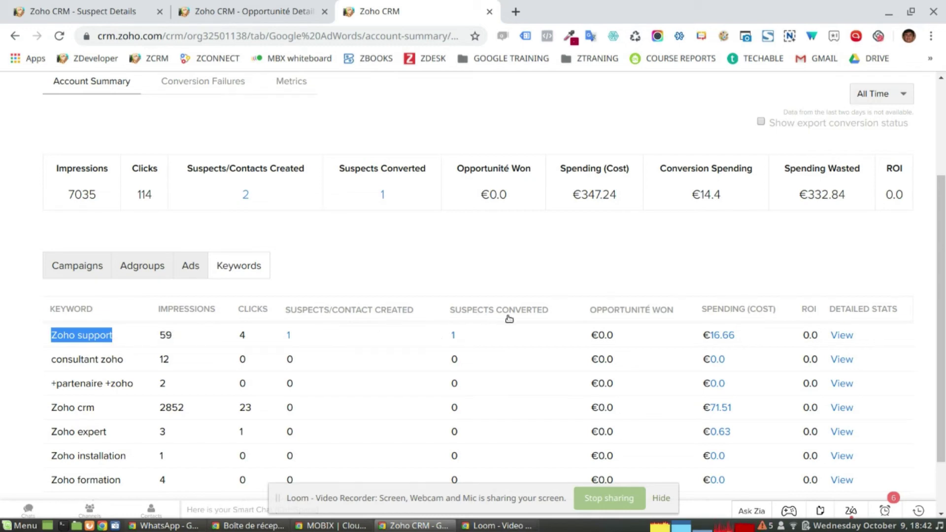
{"action": "left_click_drag", "start_coordinate": [617, 336], "coordinate": [594, 335]}
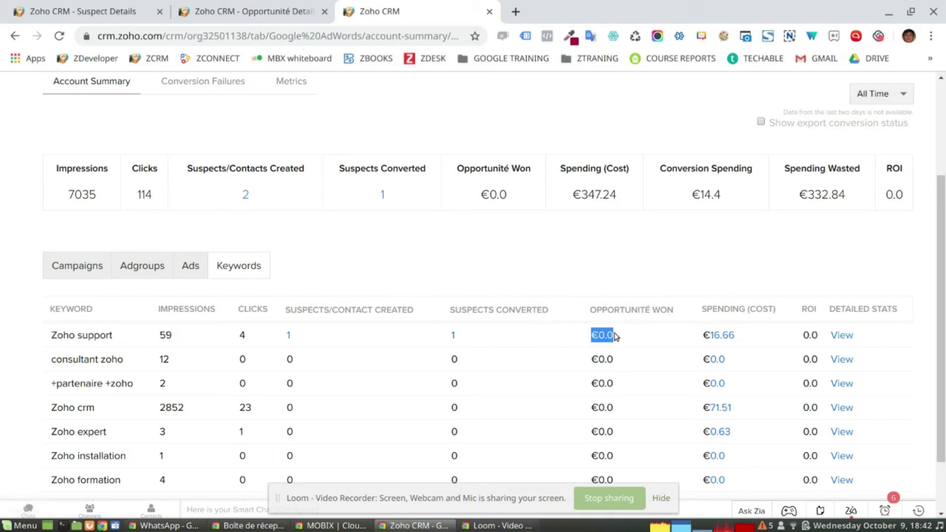
{"action": "left_click", "coordinate": [295, 11]}
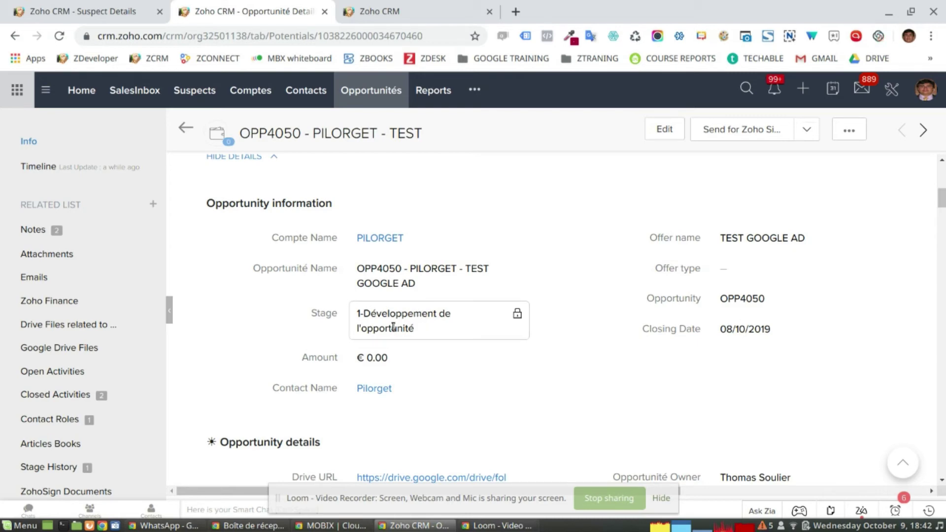
- Return to the Google Ads keyword statistics showing Zoho support at €16.66 spent
{"action": "left_click", "coordinate": [395, 9]}
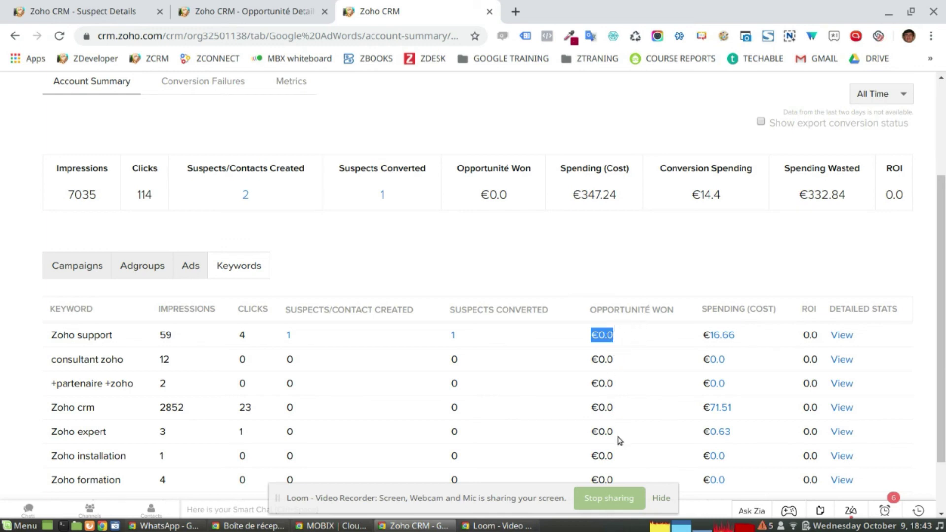
{"action": "scroll", "coordinate": [608, 387], "scroll_direction": "down", "scroll_amount": 1}
{"action": "scroll", "coordinate": [609, 387], "scroll_direction": "down", "scroll_amount": 1}
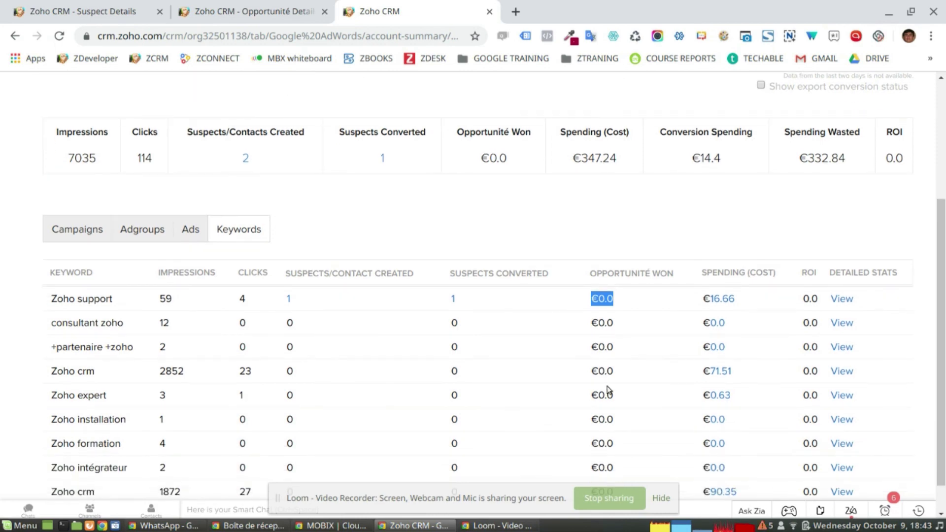
{"action": "scroll", "coordinate": [605, 392], "scroll_direction": "up", "scroll_amount": 4}
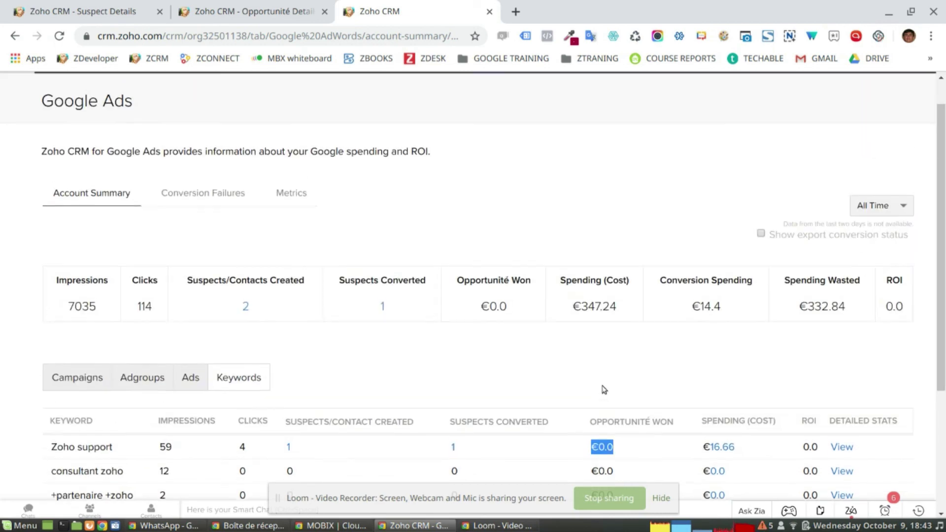